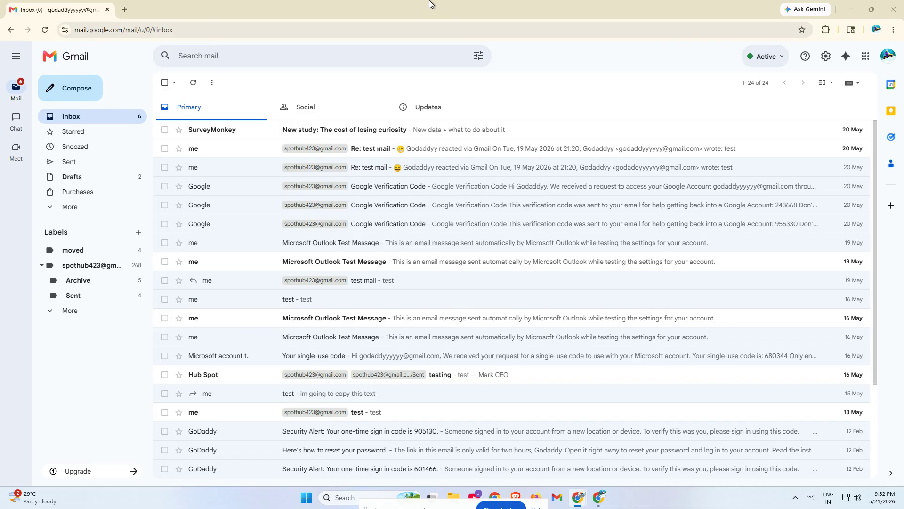
- Open the Google Workspace Status Dashboard in a new browser tab to check for incidents affecting Gmail
{"action": "left_click", "coordinate": [125, 9]}
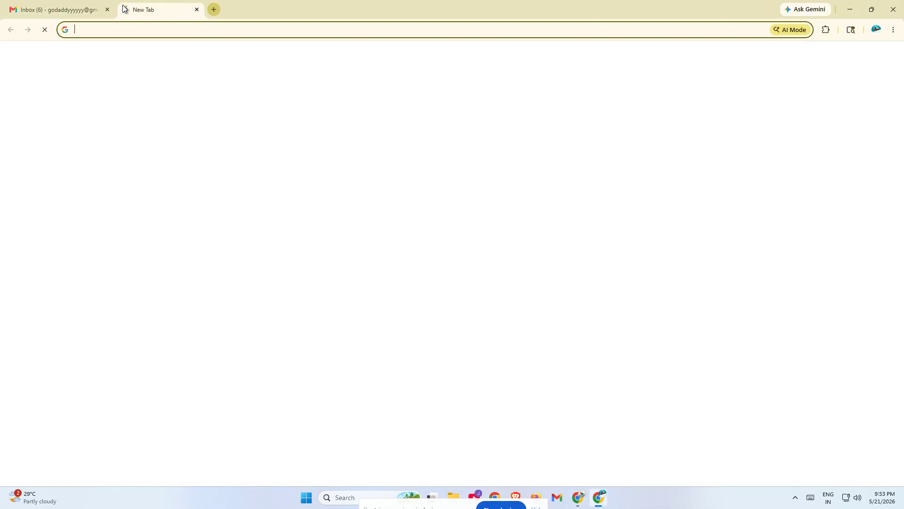
{"action": "type", "text": "goog"}
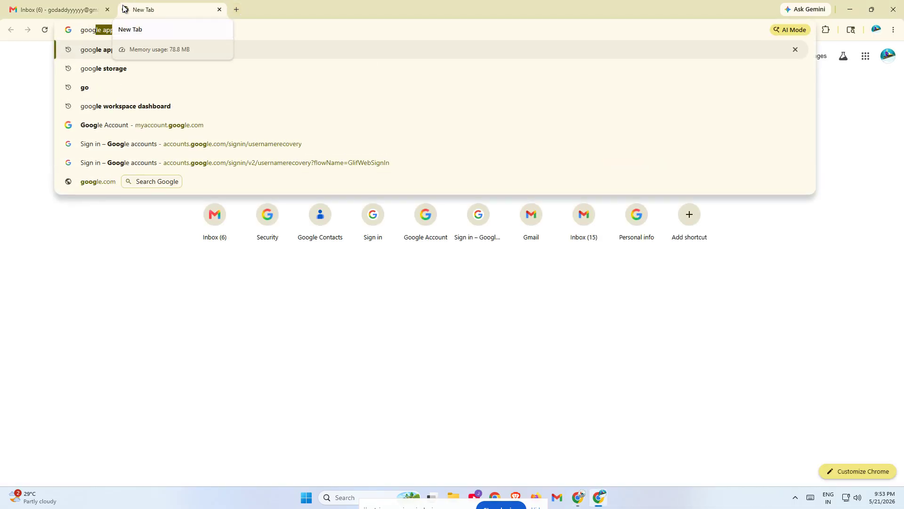
{"action": "key", "text": "Return"}
{"action": "left_click", "coordinate": [229, 148]}
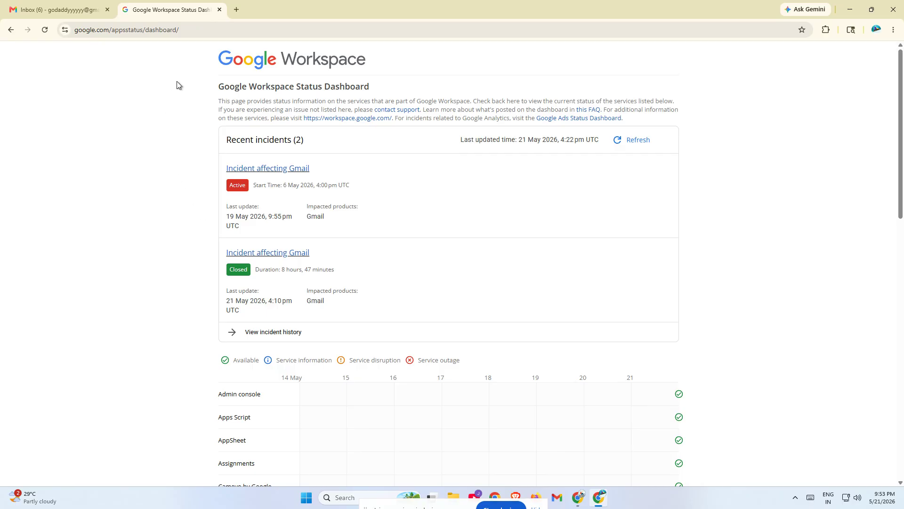
- Return to the Gmail inbox and sign out of the current Google account
{"action": "left_click", "coordinate": [87, 11]}
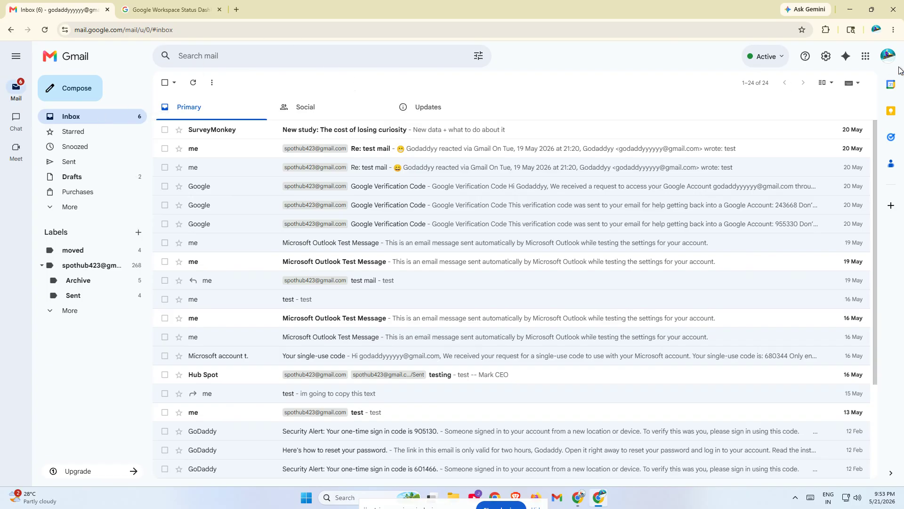
{"action": "left_click", "coordinate": [888, 57]}
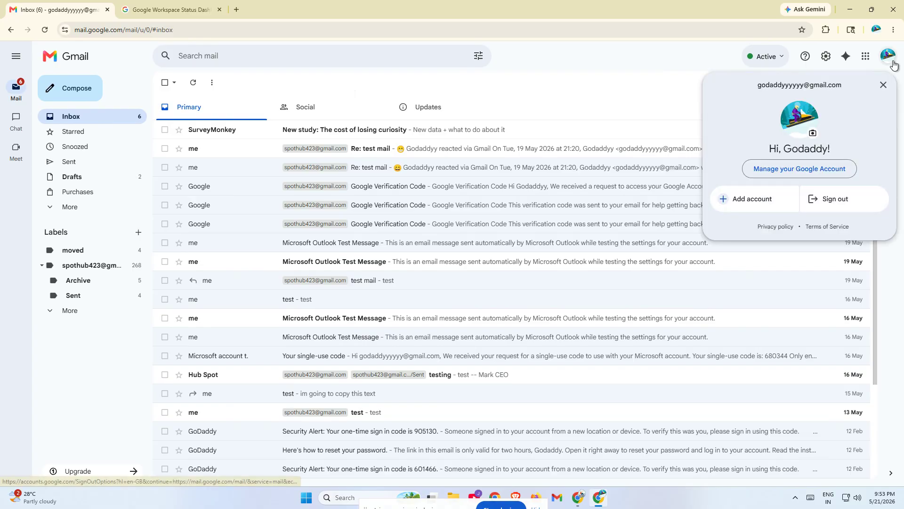
{"action": "left_click", "coordinate": [825, 200]}
{"action": "left_click", "coordinate": [386, 297]}
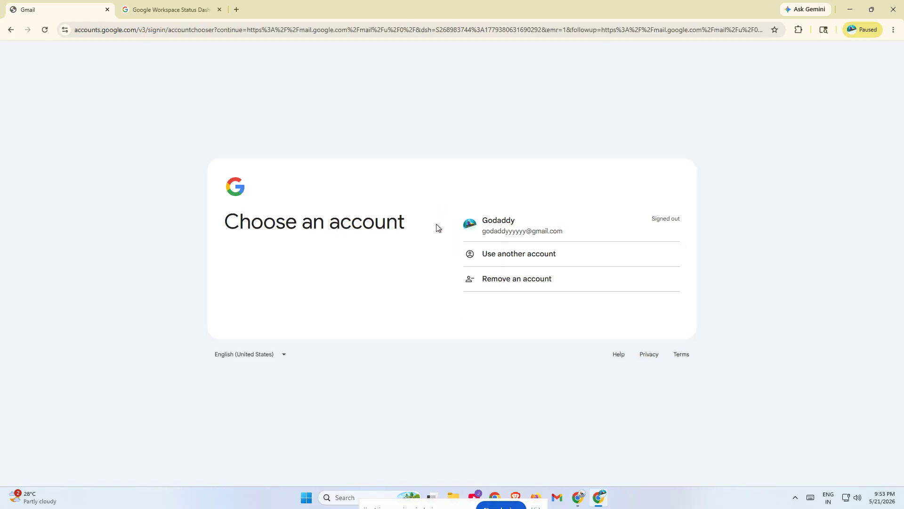
- Sign back in to Gmail with the previously used account by entering the account password
{"action": "left_click", "coordinate": [530, 242]}
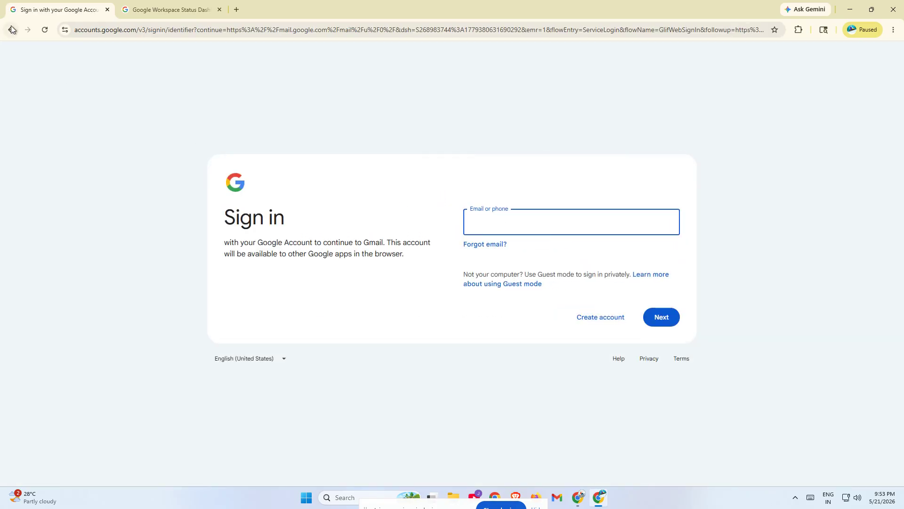
{"action": "left_click", "coordinate": [11, 30]}
{"action": "left_click", "coordinate": [518, 228]}
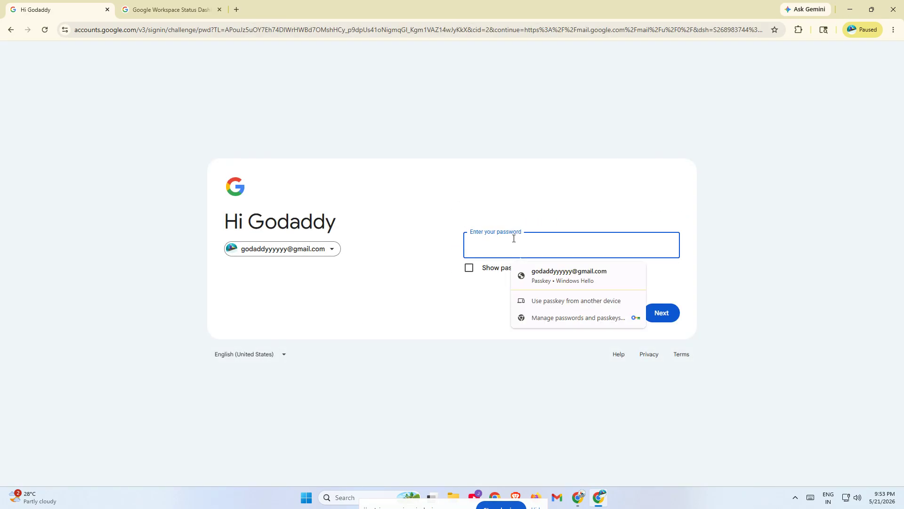
{"action": "type", "text": "•••••••••••••"}
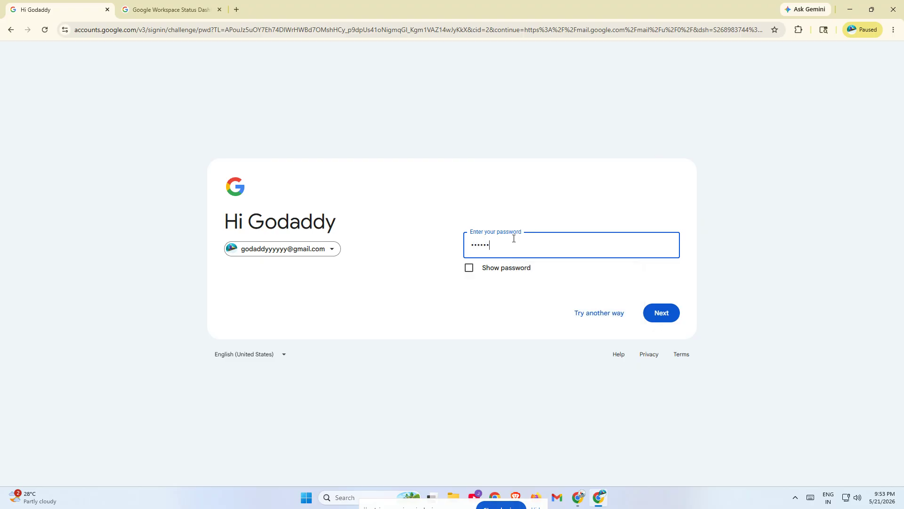
{"action": "type", "text": "•"}
{"action": "key", "text": "Return"}
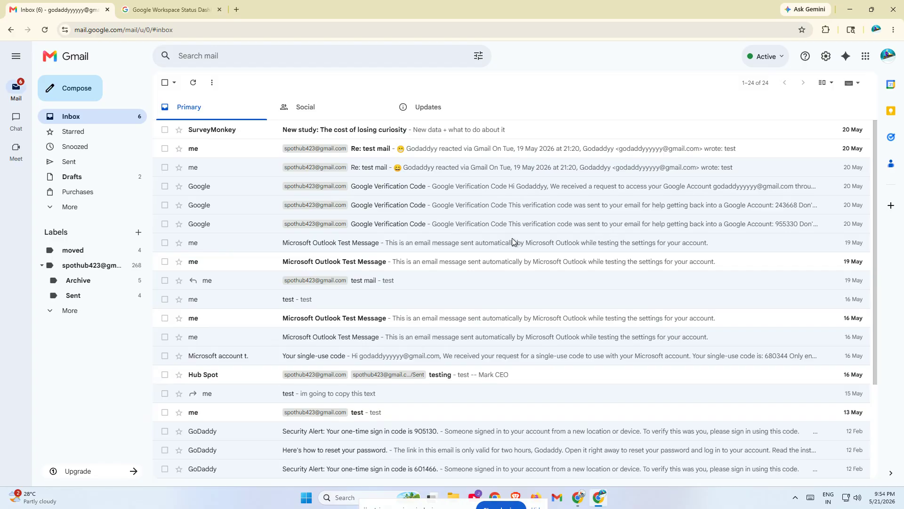
- Delete the last hour's cookies and cached images and files from the browser, excluding browsing history and download history
{"action": "left_click", "coordinate": [893, 30]}
{"action": "mouse_move", "coordinate": [782, 321]}
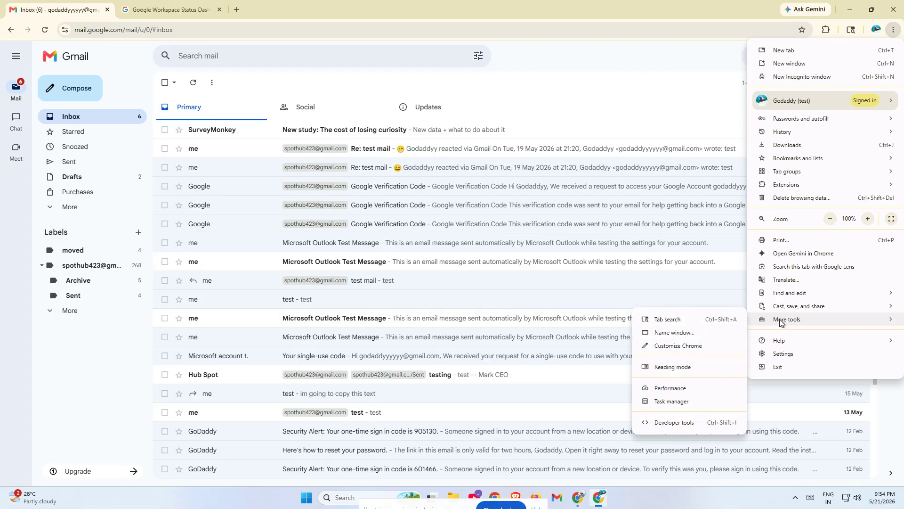
{"action": "left_click", "coordinate": [815, 197]}
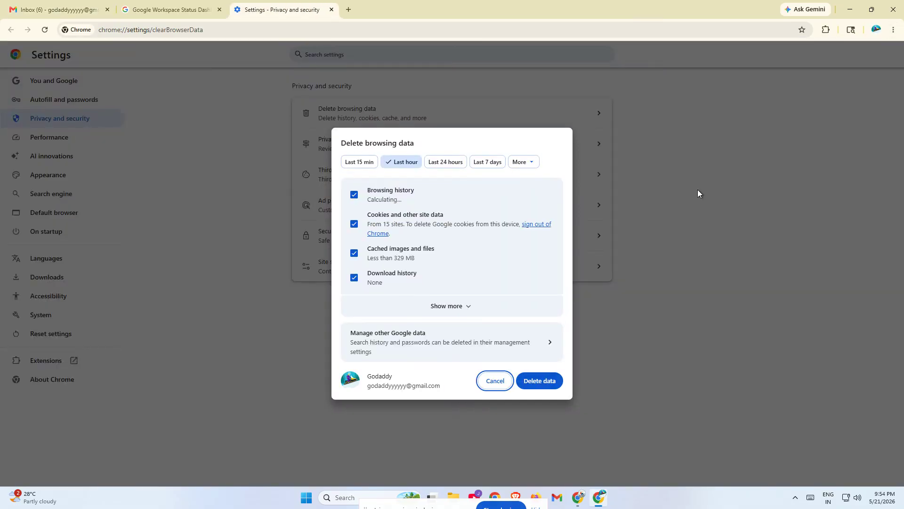
{"action": "left_click", "coordinate": [391, 273]}
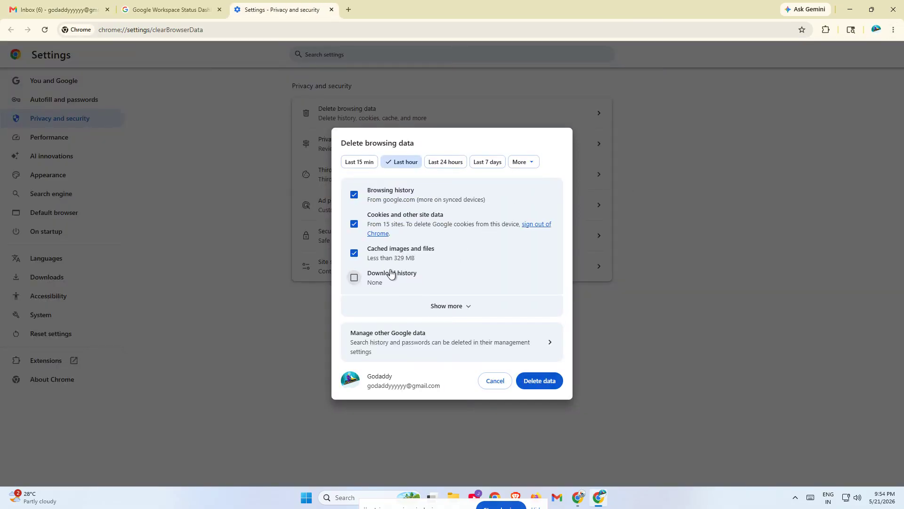
{"action": "left_click", "coordinate": [380, 189]}
{"action": "left_click", "coordinate": [536, 378]}
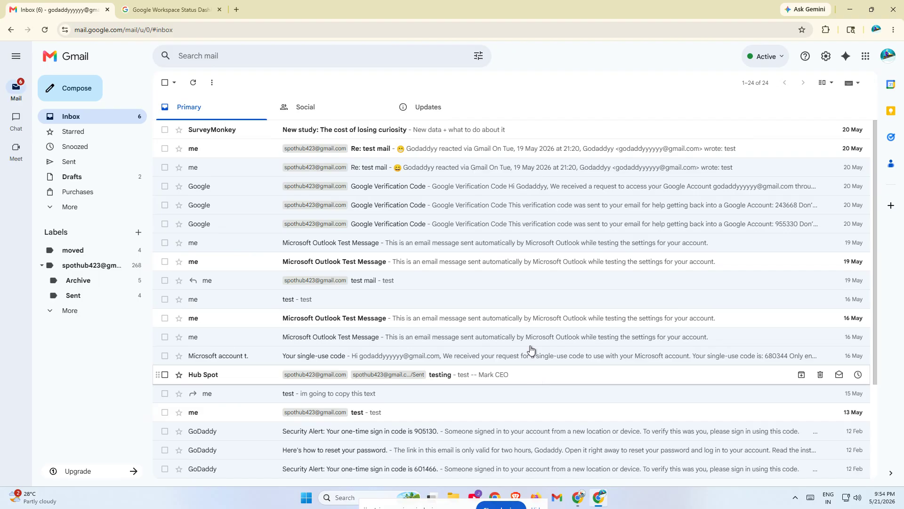
- Switch the Google Docs Offline extension off and back on in the browser's extension manager, and return to the inbox
{"action": "left_click", "coordinate": [893, 30]}
{"action": "mouse_move", "coordinate": [810, 184]}
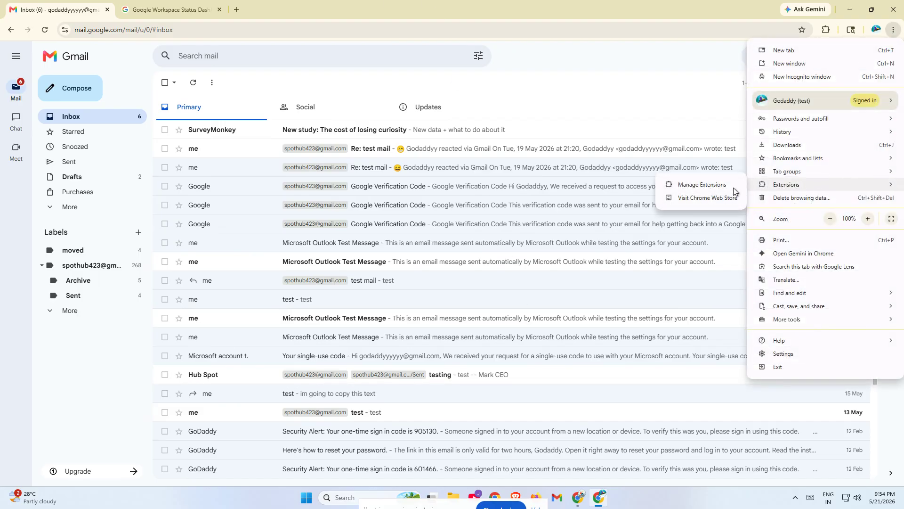
{"action": "left_click", "coordinate": [702, 184]}
{"action": "left_click", "coordinate": [364, 175]}
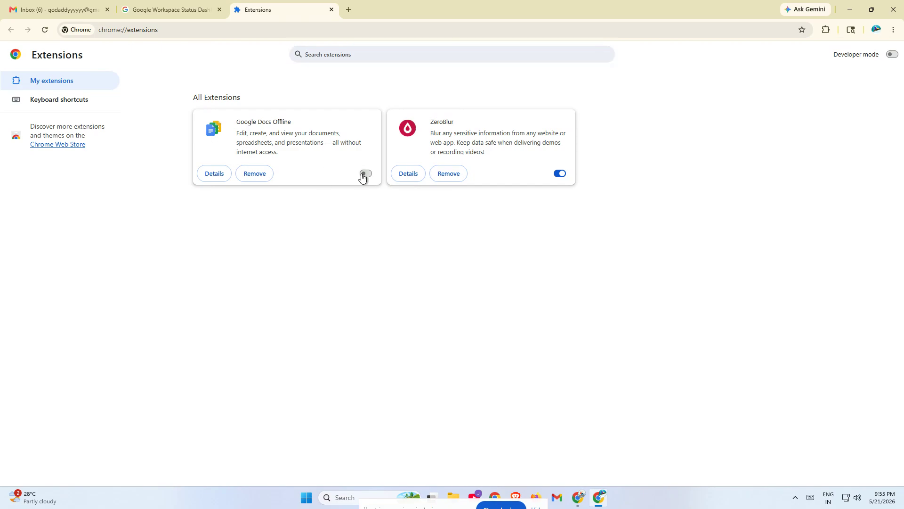
{"action": "left_click", "coordinate": [364, 174]}
{"action": "left_click", "coordinate": [94, 8]}
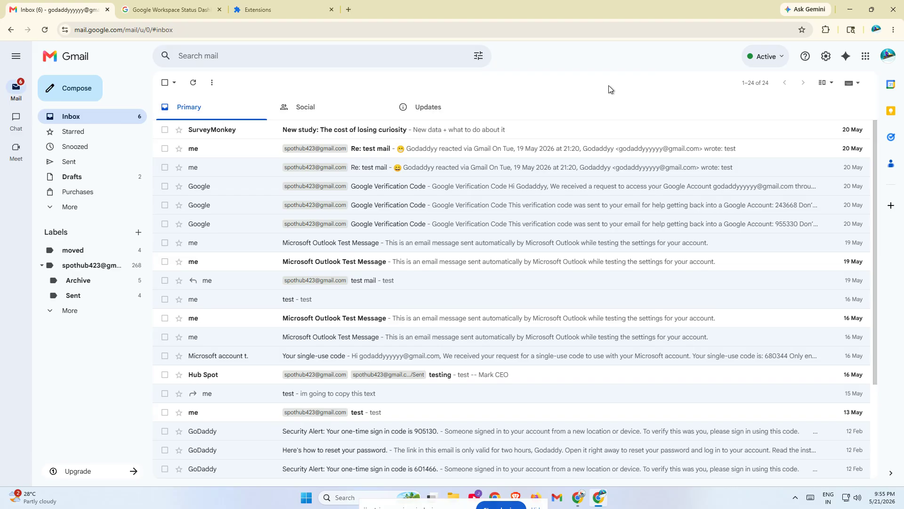
- Search for "speed test" in a new tab, run Google's internet speed test, and return to the Gmail inbox
{"action": "left_click", "coordinate": [348, 9]}
{"action": "type", "text": "s"}
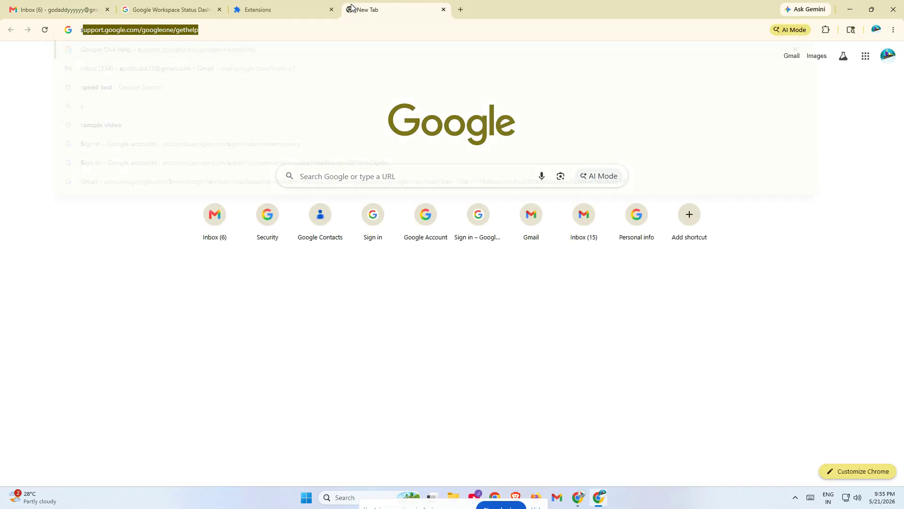
{"action": "type", "text": "peed"}
{"action": "key", "text": "Return"}
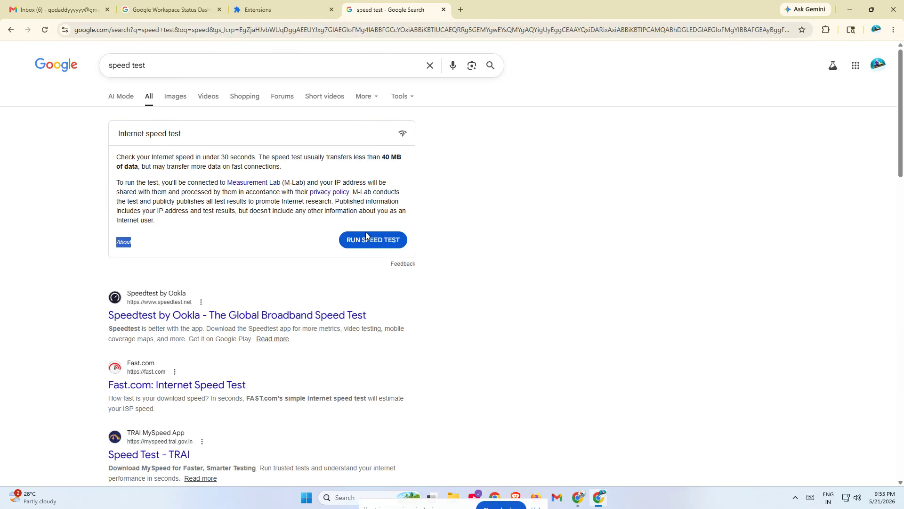
{"action": "left_click", "coordinate": [366, 236]}
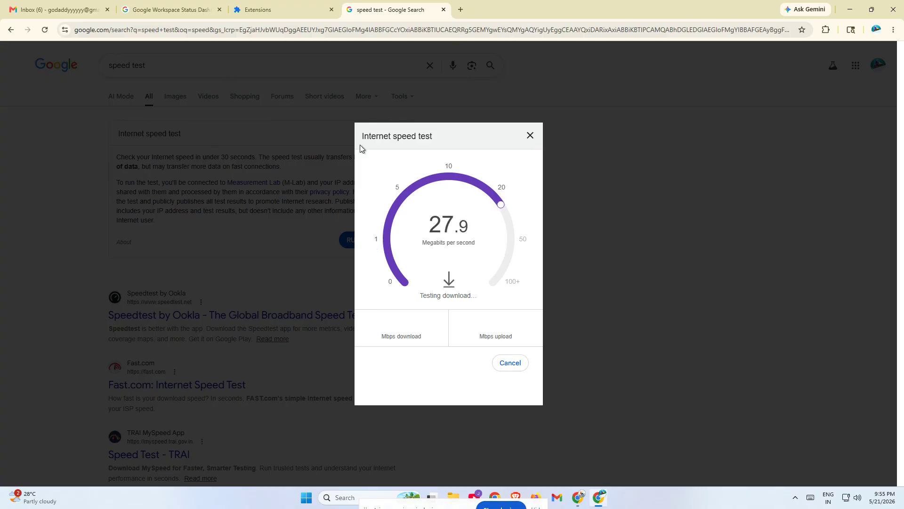
{"action": "left_click", "coordinate": [61, 10]}
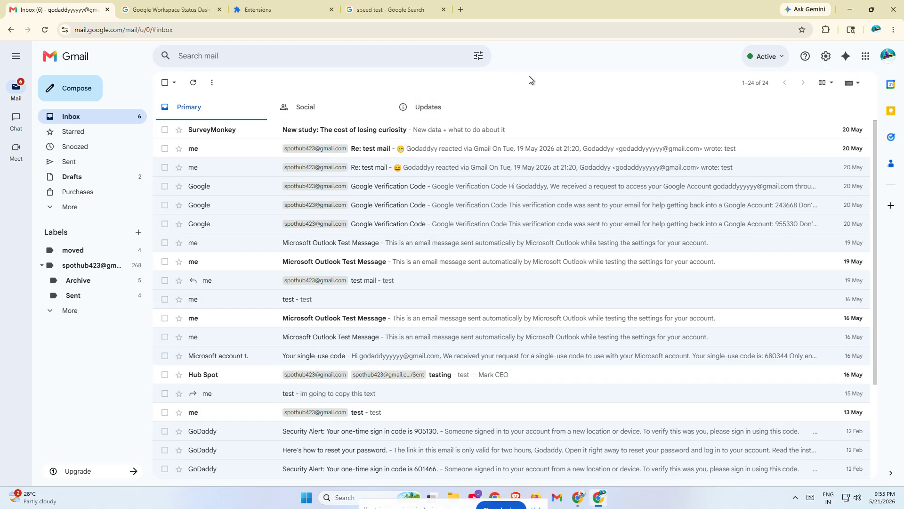